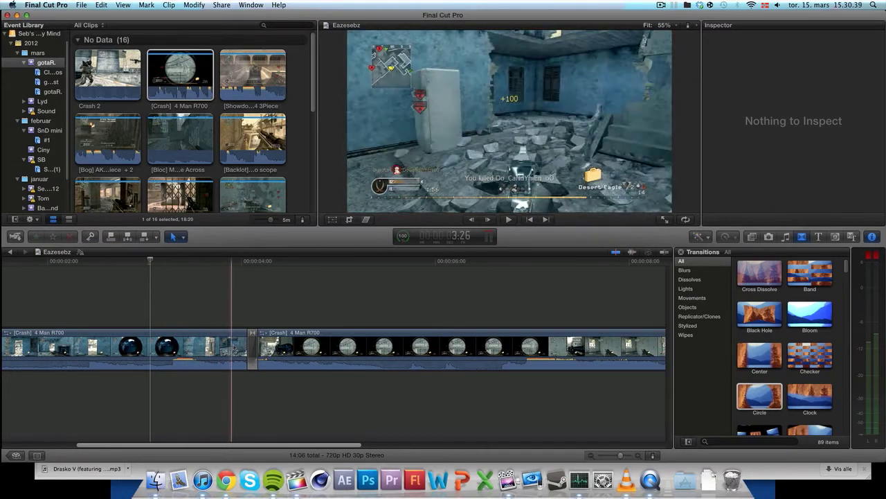
# - Play back the existing transition between the two [Crash] 4 Man R700 clips in the timeline
pyautogui.click(216, 347)
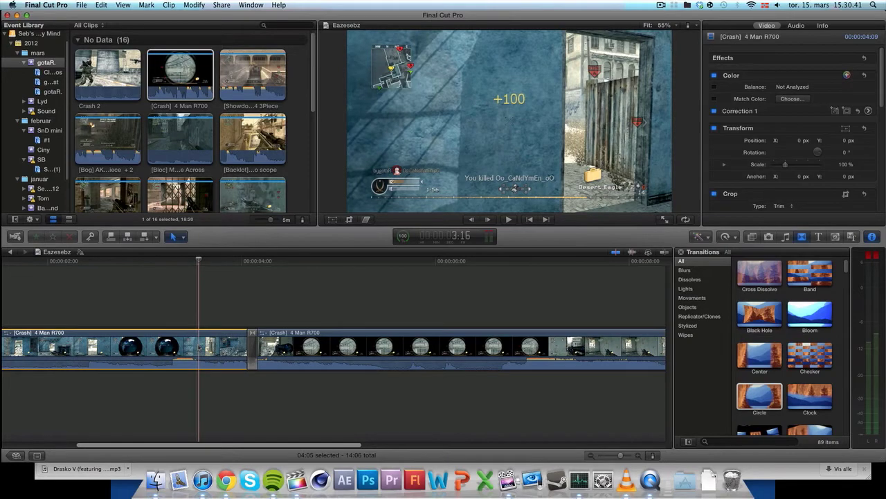
pyautogui.press('space')
pyautogui.press('space')
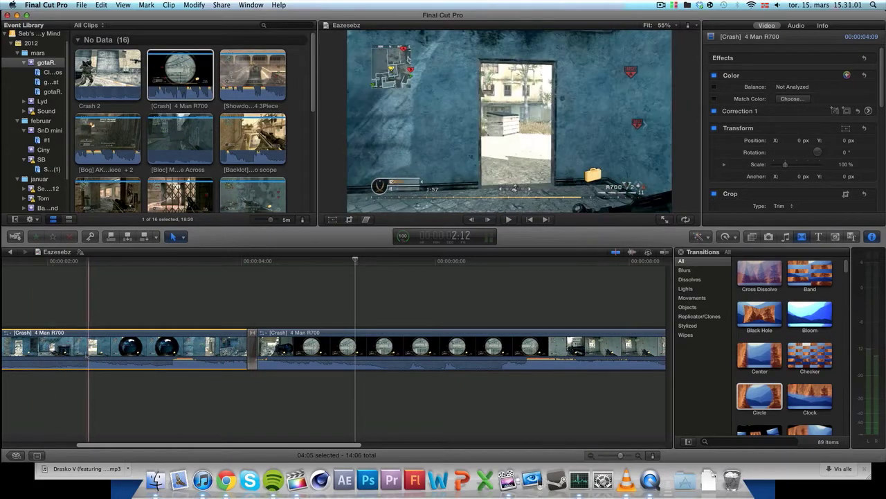
pyautogui.press('space')
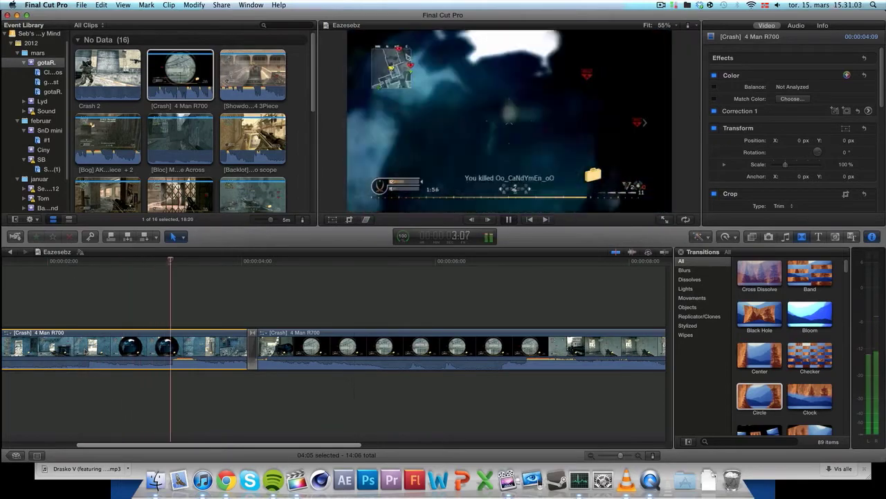
pyautogui.press('space')
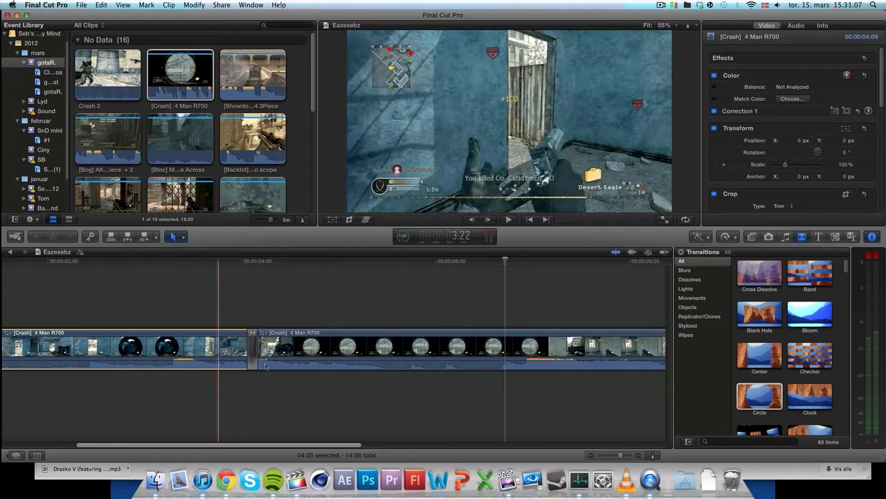
# - Clear all clips from the timeline and add the [Crash] 4 Man R700 clip from the event to it
pyautogui.press('super+a')
pyautogui.press('Delete')
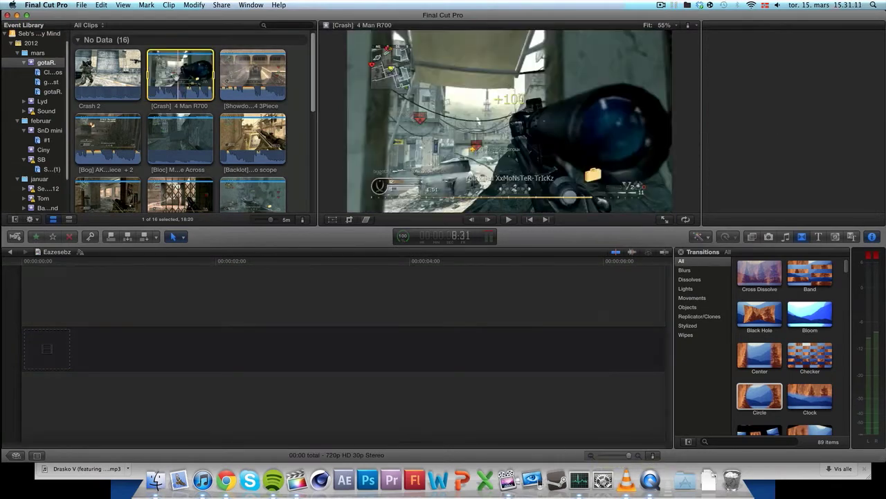
pyautogui.moveTo(177, 73); pyautogui.dragTo(163, 344)
pyautogui.click(488, 352)
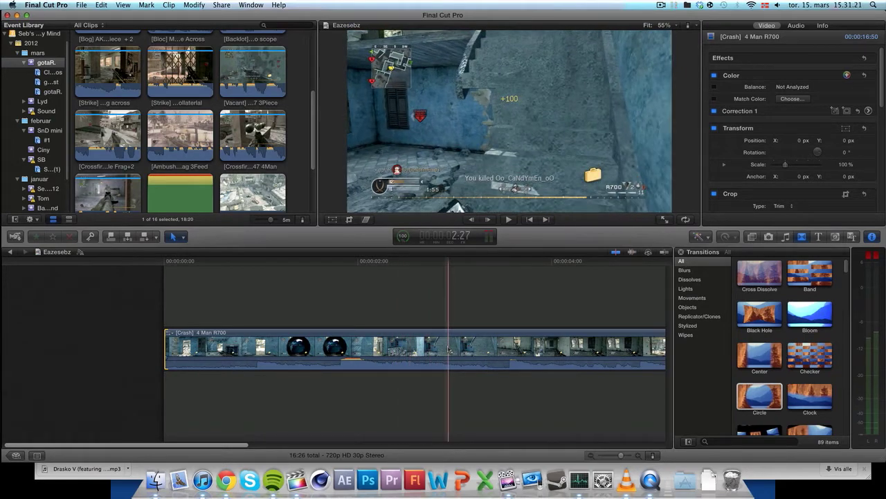
# - Split the [Crash] 4 Man R700 clip at about 2:27, keeping the normal timeline view
pyautogui.click(448, 349)
pyautogui.press('super+b')
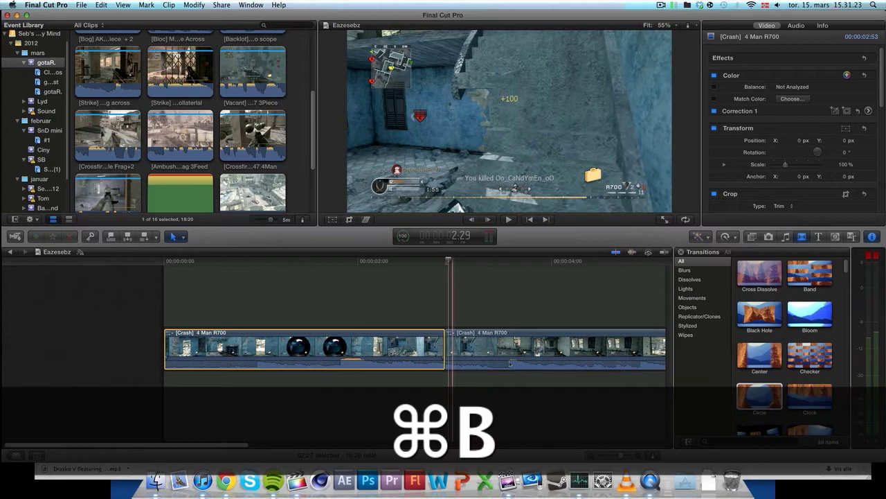
pyautogui.click(448, 351)
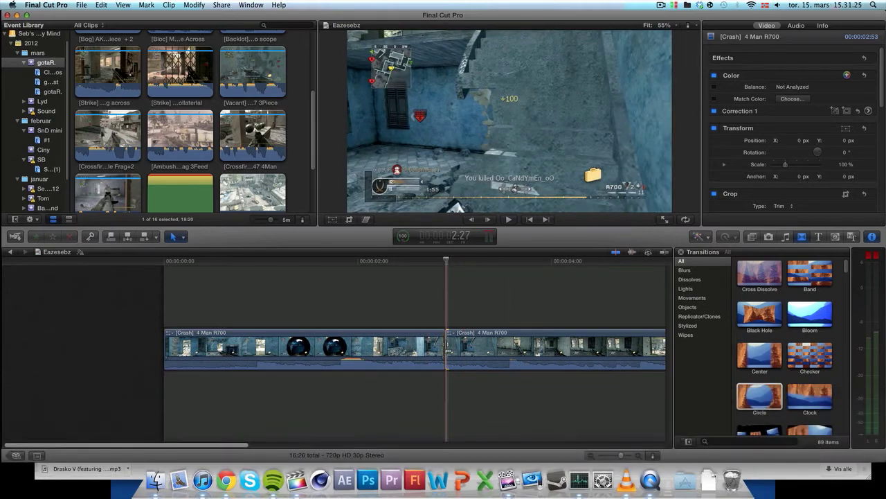
pyautogui.doubleClick(447, 349)
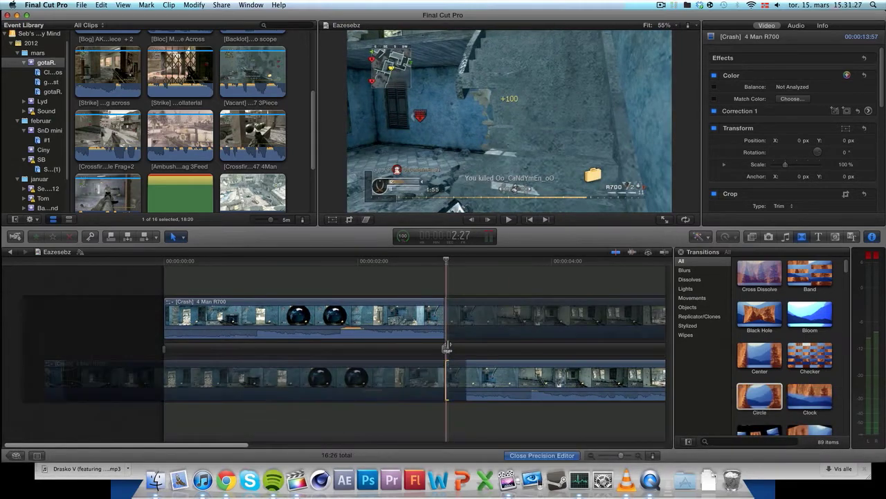
pyautogui.press('super+z')
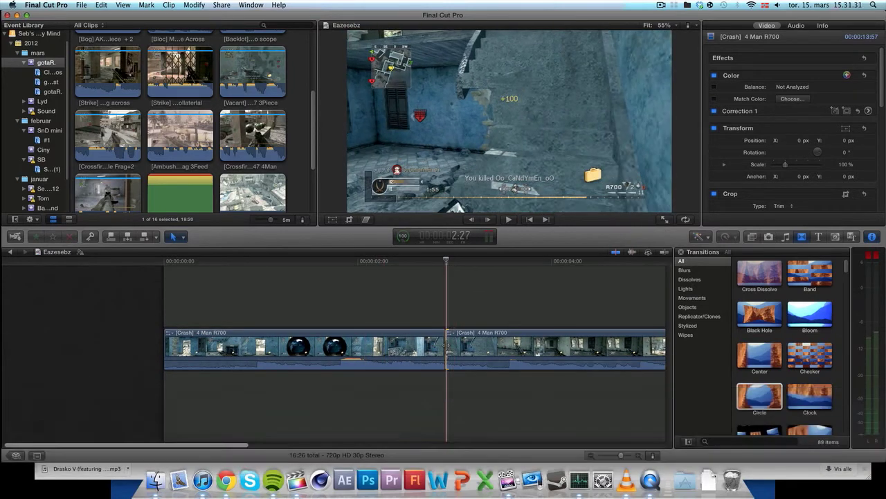
# - Trim the start of the second clip forward to the moment just before the player scopes in
pyautogui.click(448, 349)
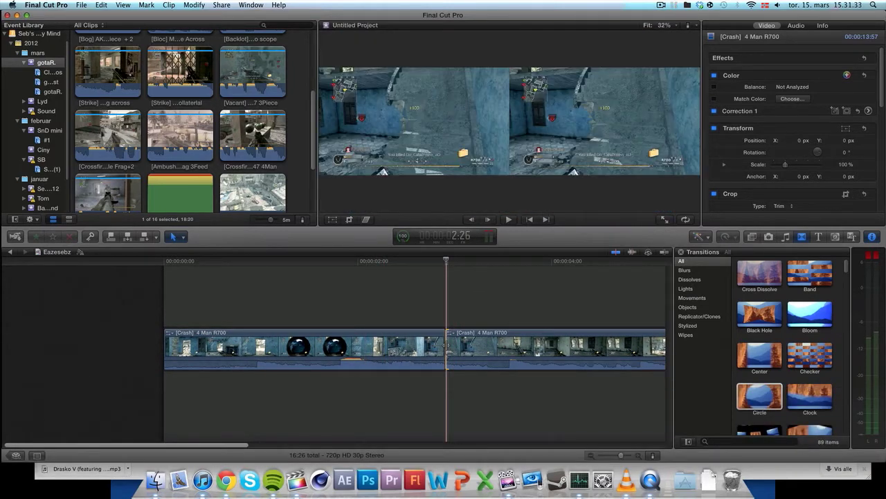
pyautogui.moveTo(446, 352); pyautogui.dragTo(565, 352)
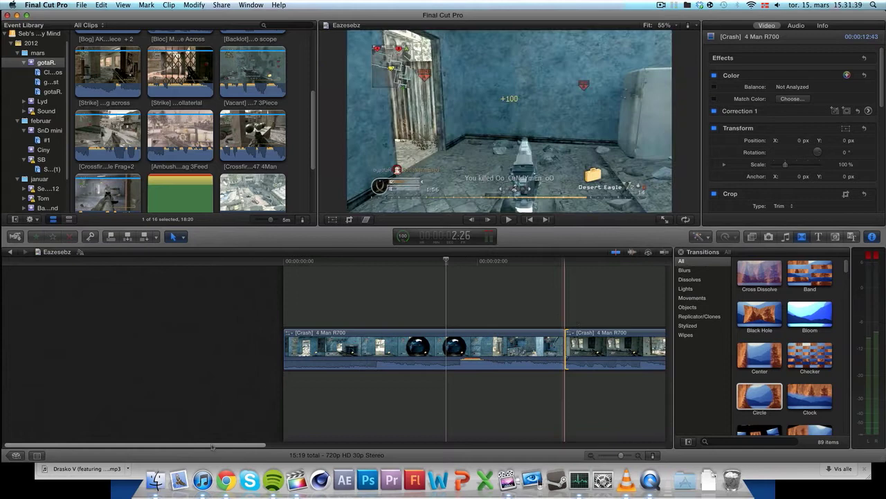
pyautogui.moveTo(197, 444); pyautogui.dragTo(275, 442)
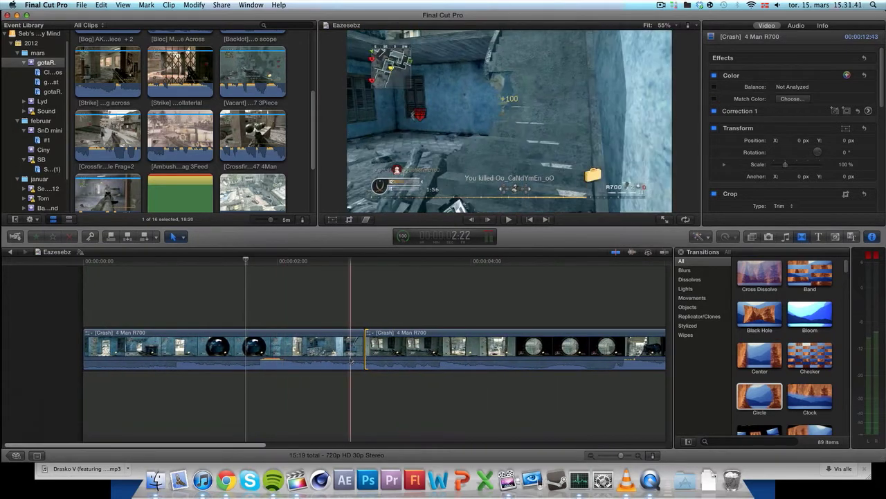
pyautogui.moveTo(365, 352); pyautogui.dragTo(623, 349)
pyautogui.moveTo(223, 446); pyautogui.dragTo(333, 449)
# - Play back the cut between the two clips to check the jump into the scope
pyautogui.press('space')
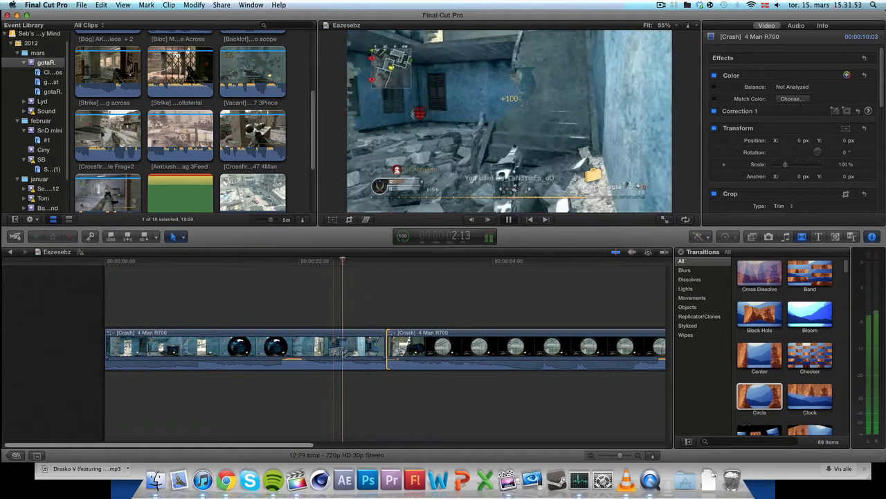
pyautogui.press('space')
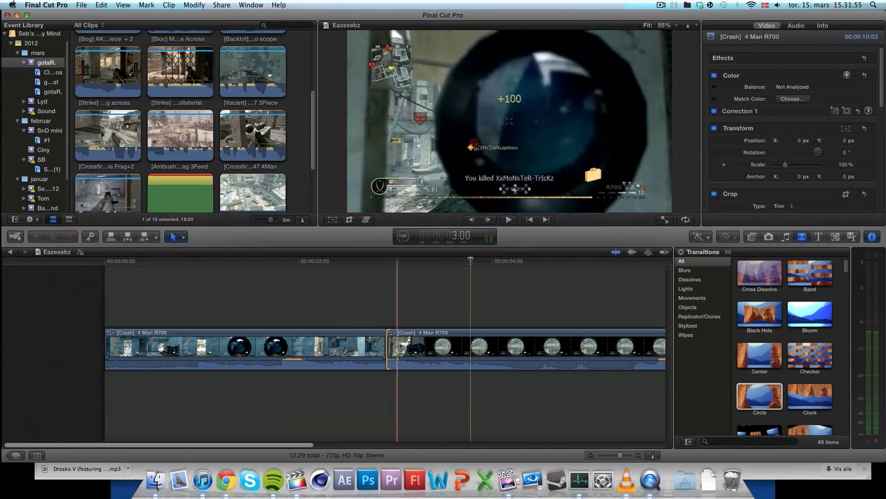
pyautogui.press('space')
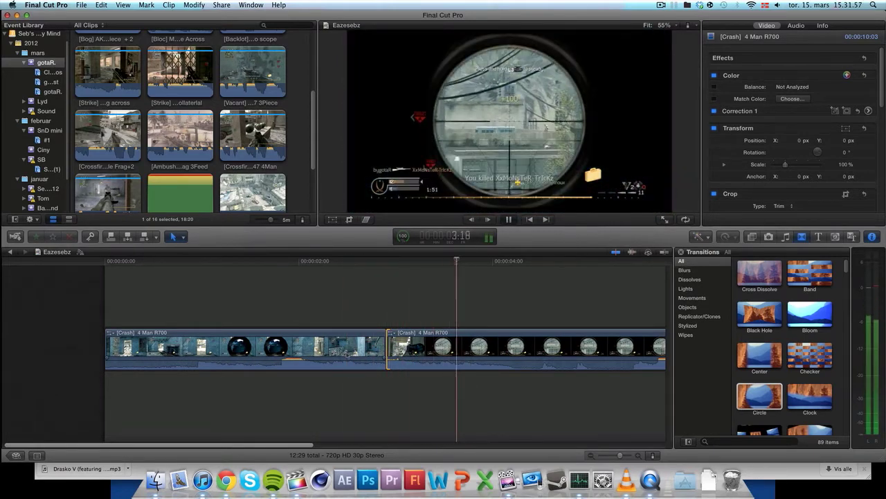
pyautogui.press('space')
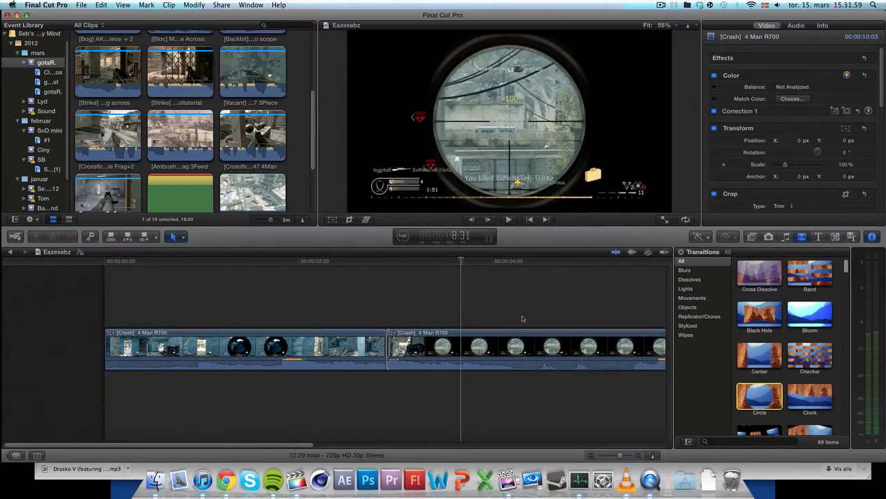
# - Add the Circle transition to the cut between the two [Crash] 4 Man R700 clips
pyautogui.moveTo(760, 396); pyautogui.dragTo(561, 296)
pyautogui.hscroll(3, 561, 297)
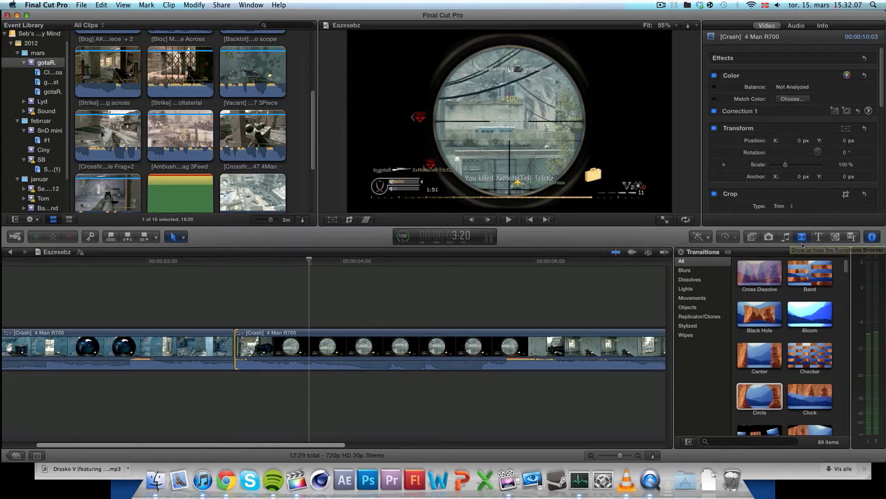
pyautogui.click(802, 236)
pyautogui.click(802, 237)
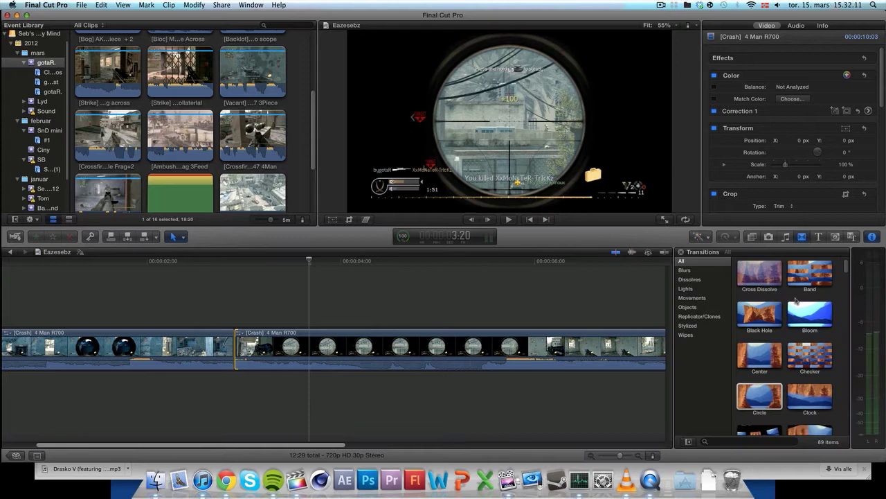
pyautogui.click(770, 400)
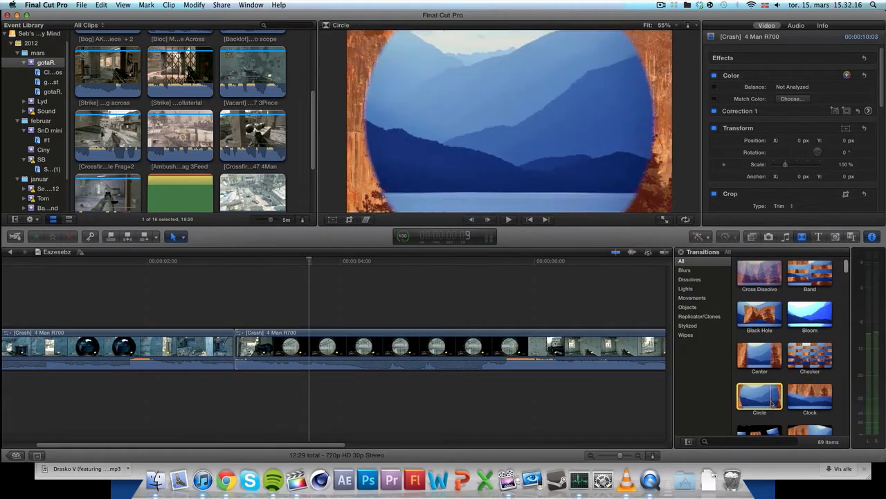
pyautogui.moveTo(772, 402); pyautogui.dragTo(218, 342)
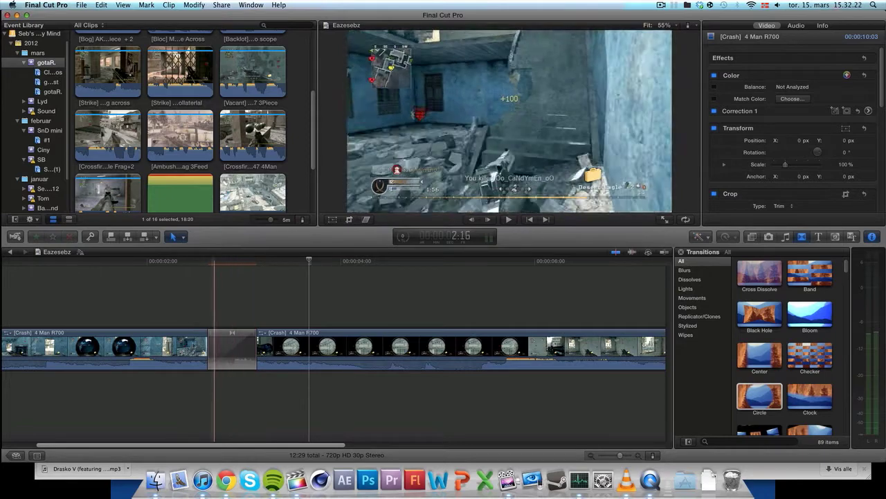
# - Shorten the Circle transition to 3 frames and preview it
pyautogui.press('space')
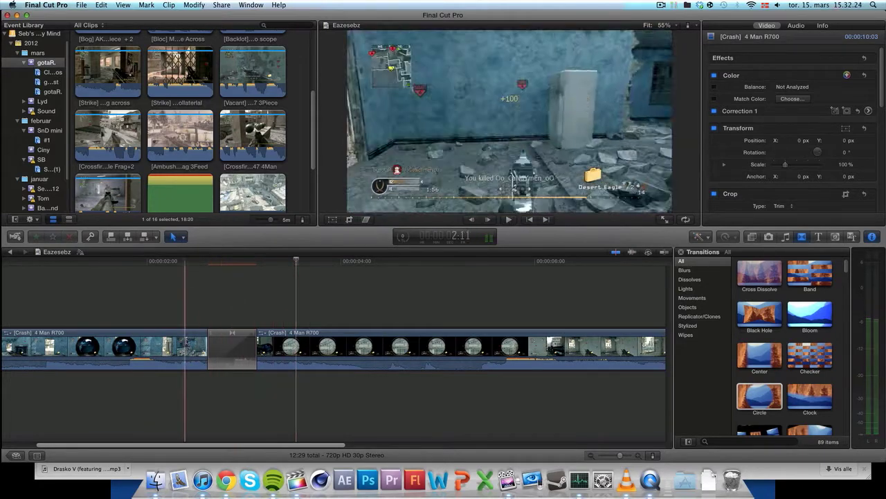
pyautogui.click(244, 351)
pyautogui.moveTo(256, 347); pyautogui.dragTo(250, 347)
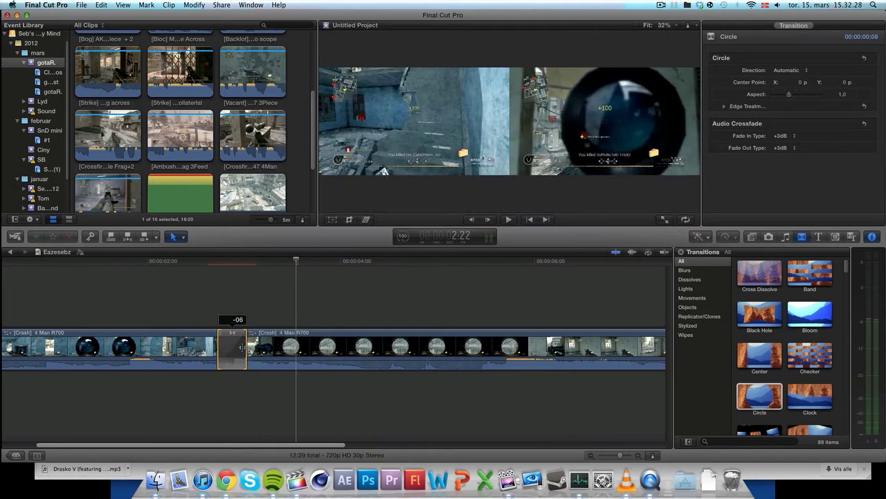
pyautogui.click(237, 349)
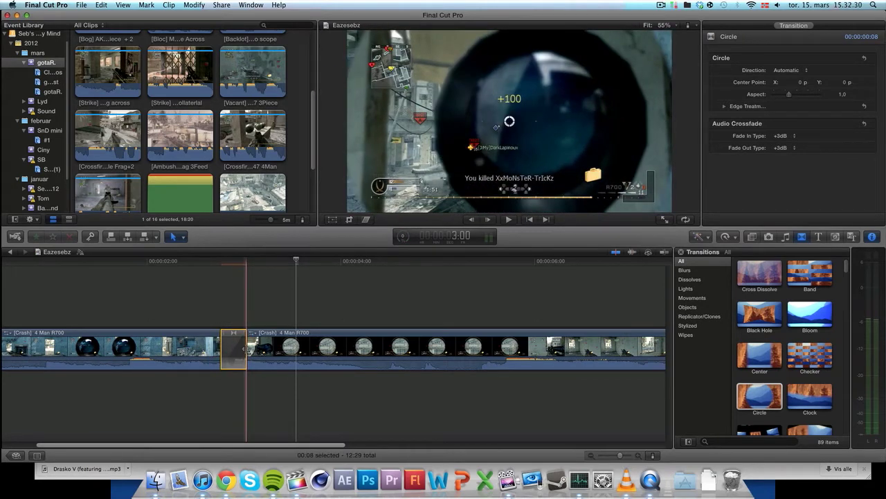
pyautogui.moveTo(243, 348); pyautogui.dragTo(241, 349)
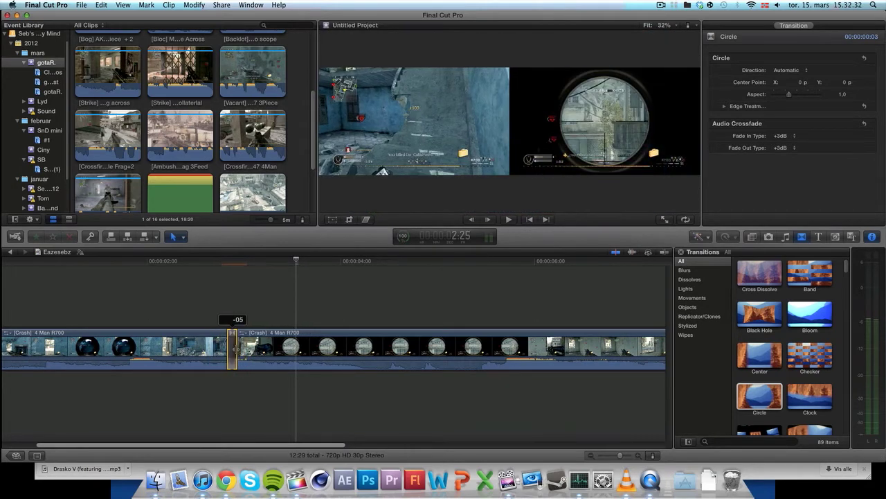
pyautogui.press('space')
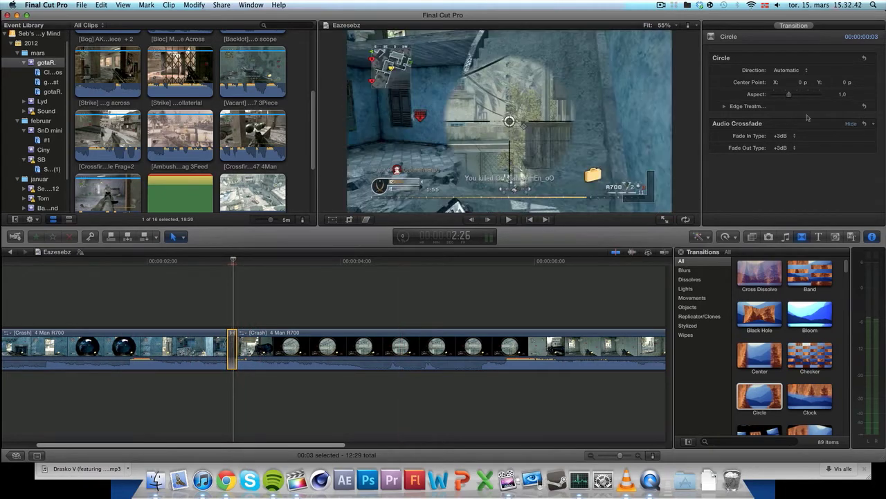
# - Set the Circle transition's direction to Close
pyautogui.click(786, 71)
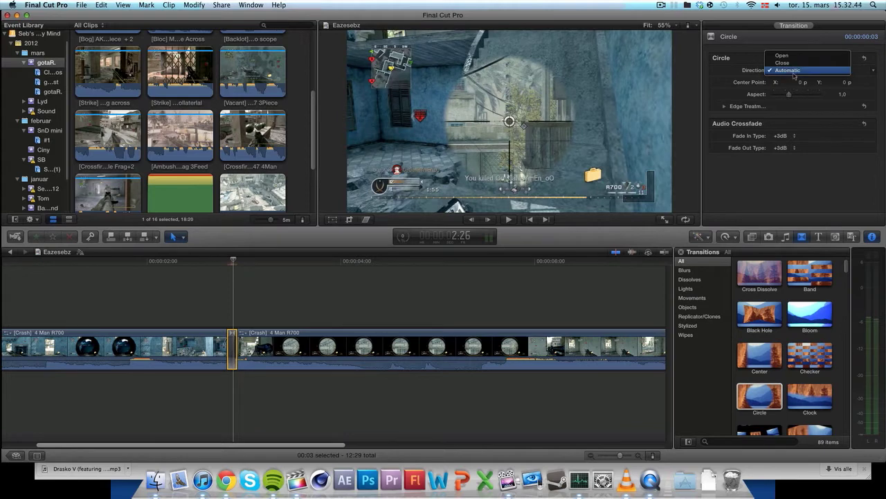
pyautogui.click(793, 72)
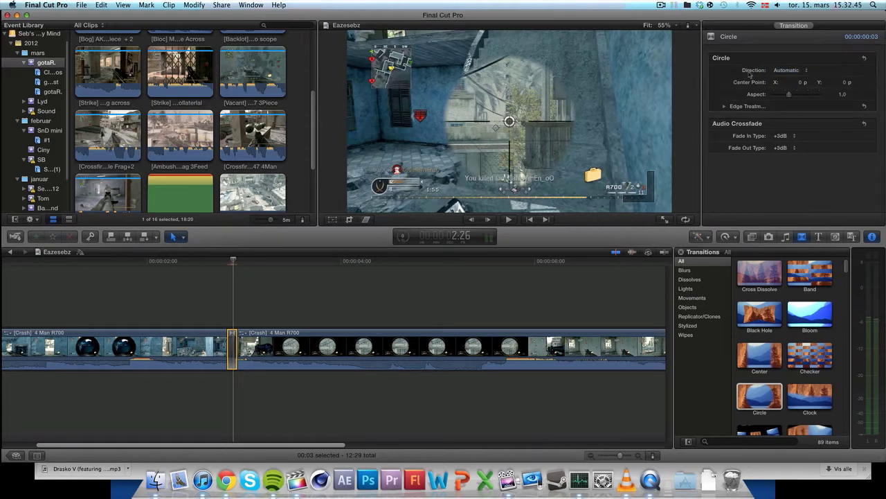
pyautogui.click(784, 72)
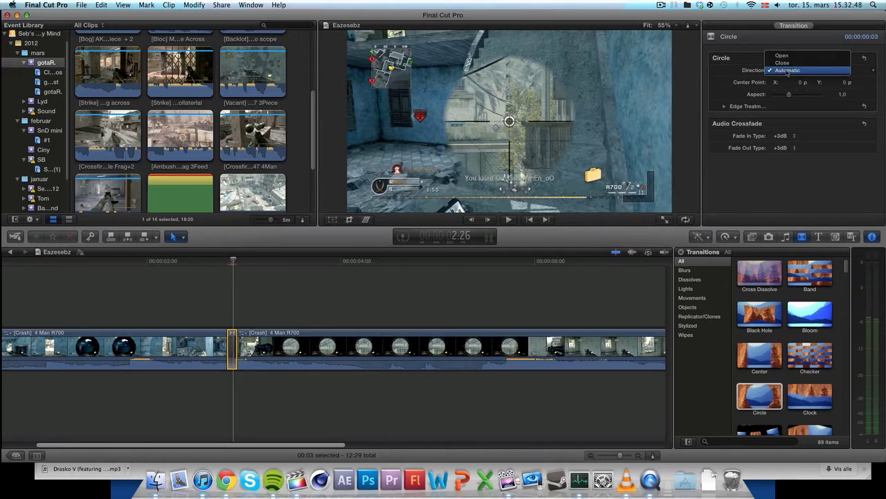
pyautogui.click(782, 62)
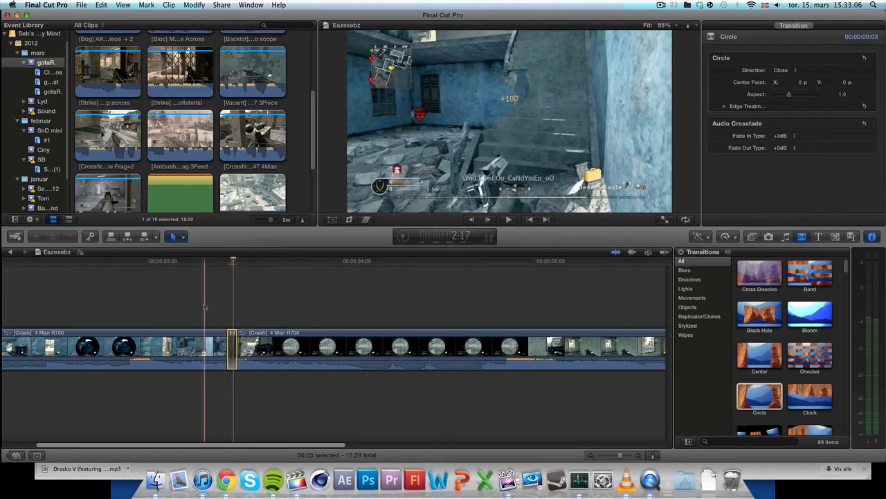
# - Play back the closing Circle transition from shortly before the cut
pyautogui.press('space')
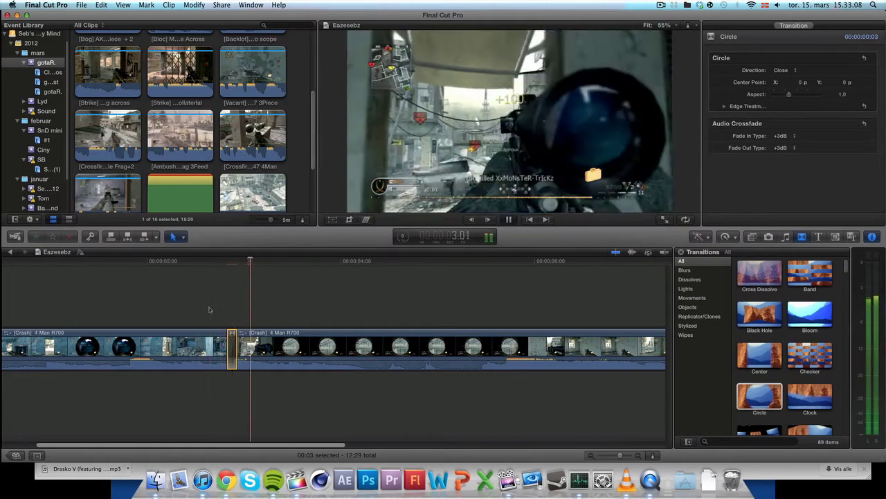
pyautogui.click(191, 312)
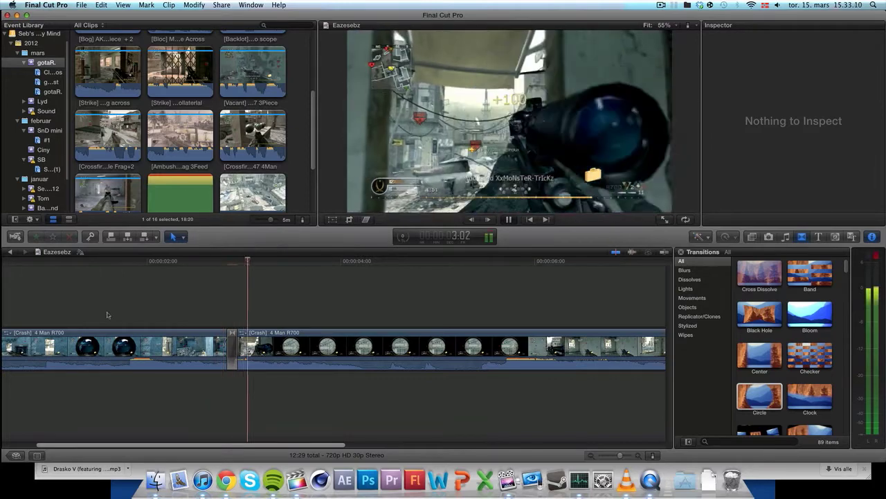
pyautogui.click(86, 315)
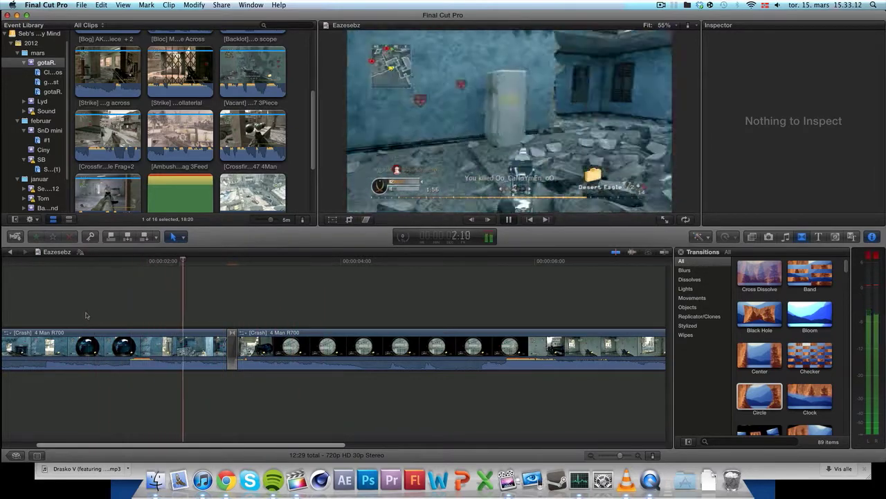
pyautogui.press('space')
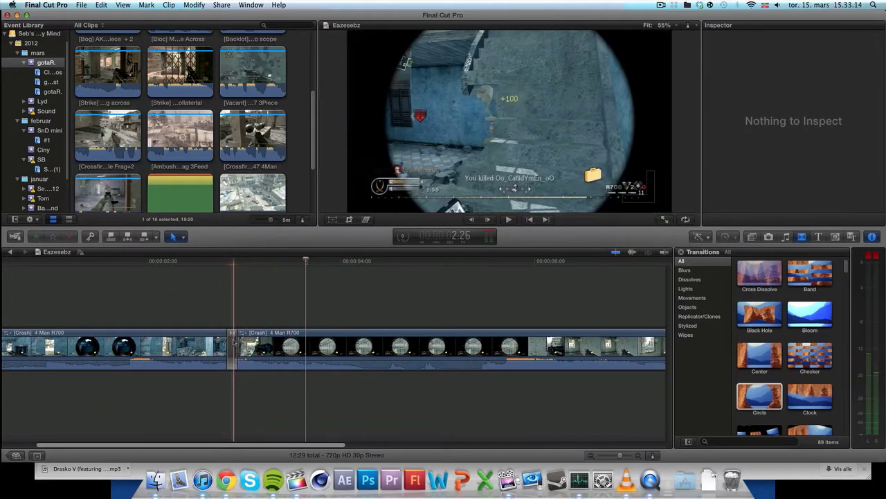
# - Lengthen the Circle transition to 5 frames and play it back from before the cut
pyautogui.click(233, 345)
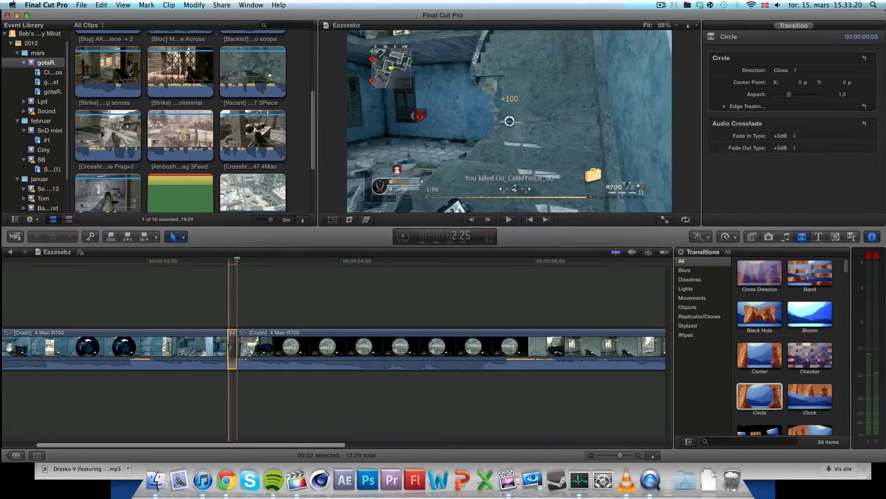
pyautogui.moveTo(230, 343); pyautogui.dragTo(223, 343)
pyautogui.press('space')
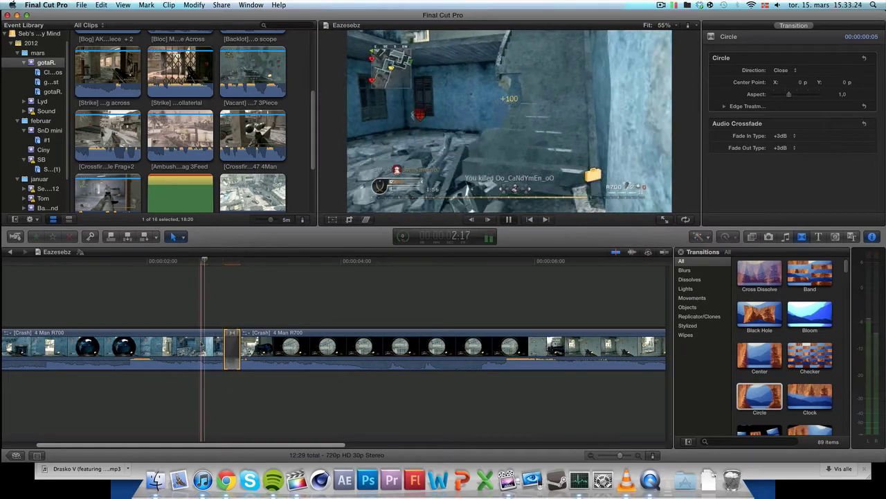
pyautogui.press('space')
pyautogui.press('space')
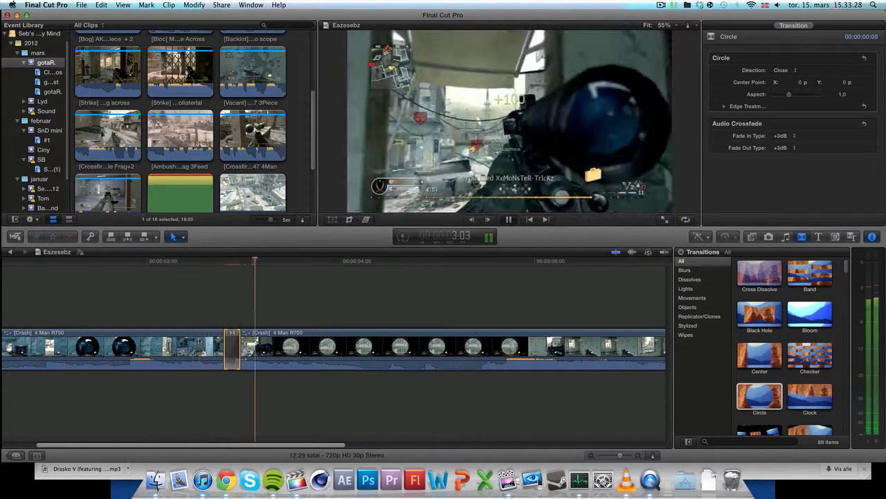
pyautogui.click(149, 343)
pyautogui.press('space')
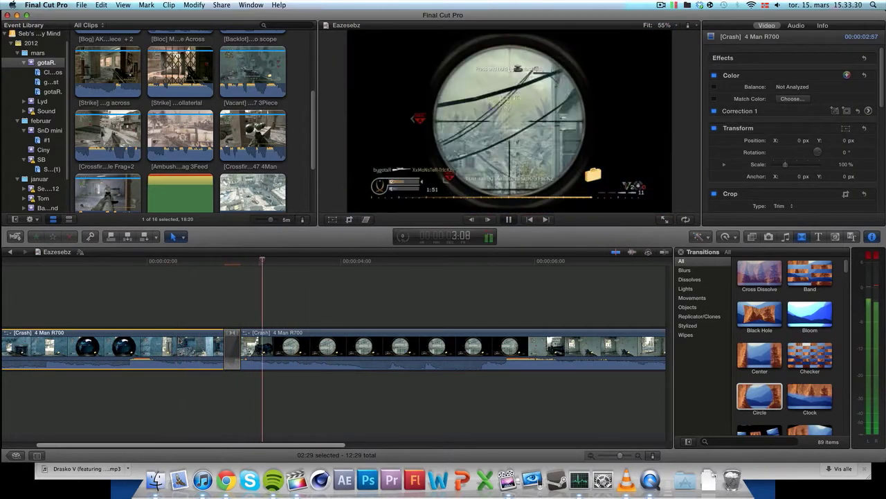
pyautogui.press('space')
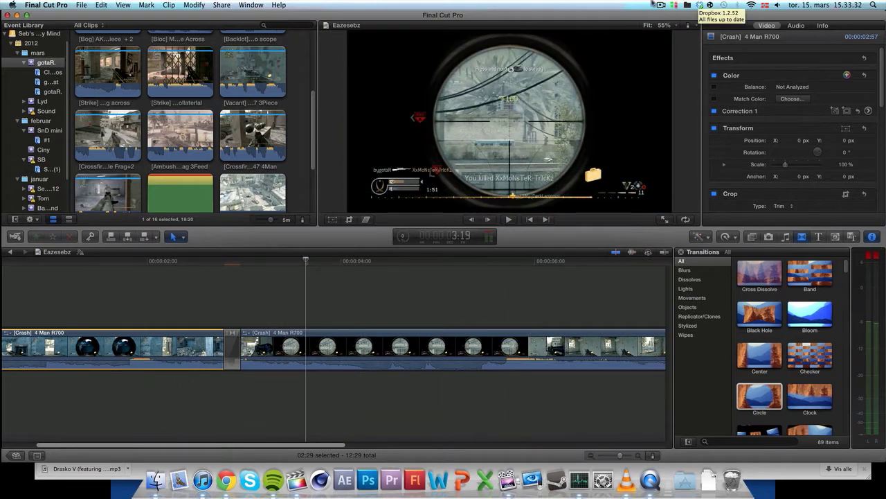
pyautogui.click(661, 5)
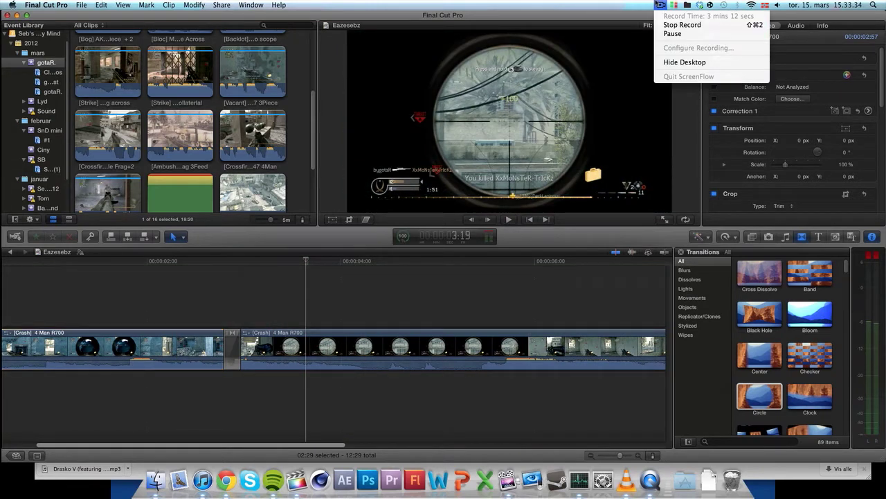